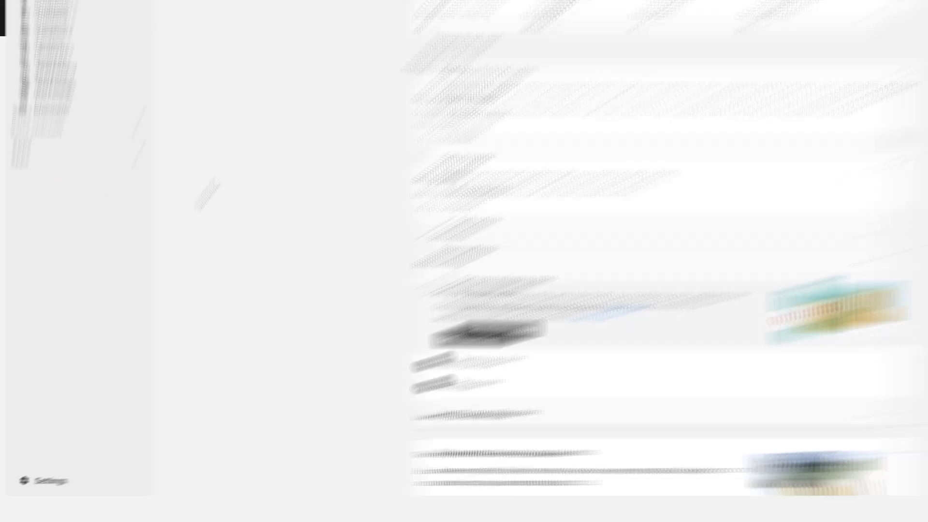
- Go from Settings > Apps and sales channels to the Shopify App Store
{"action": "left_click", "coordinate": [66, 479]}
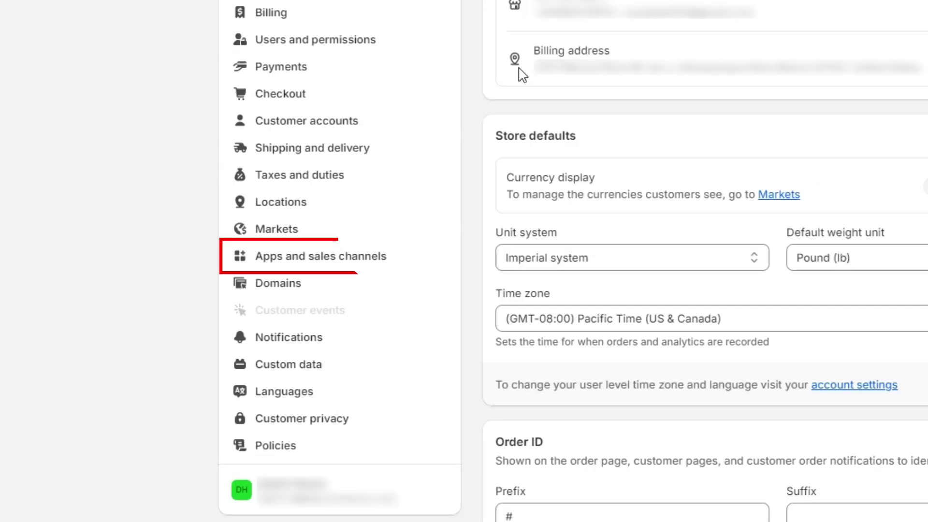
{"action": "left_click", "coordinate": [348, 258]}
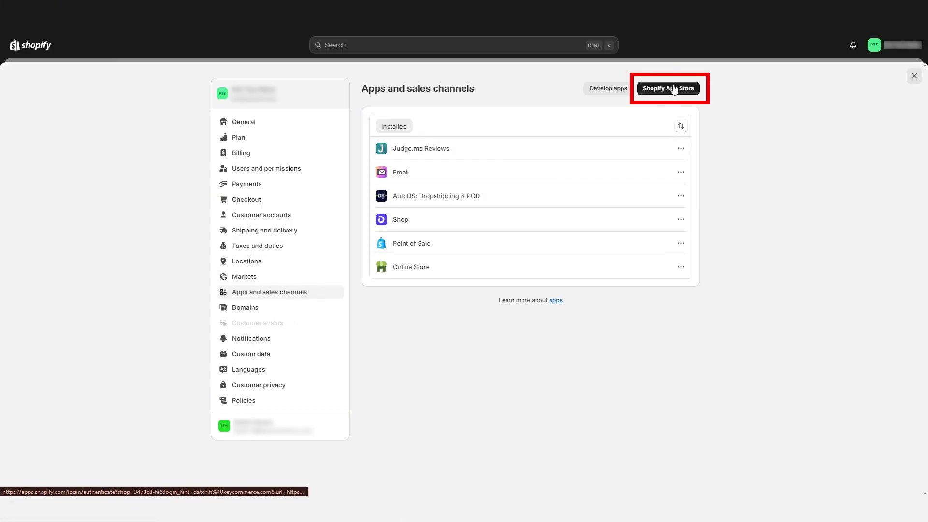
{"action": "left_click", "coordinate": [666, 94]}
- Search the App Store for 'Google & YouTube app', open its listing and start installing it
{"action": "left_click", "coordinate": [467, 48]}
{"action": "type", "text": "Google & YouTube app"}
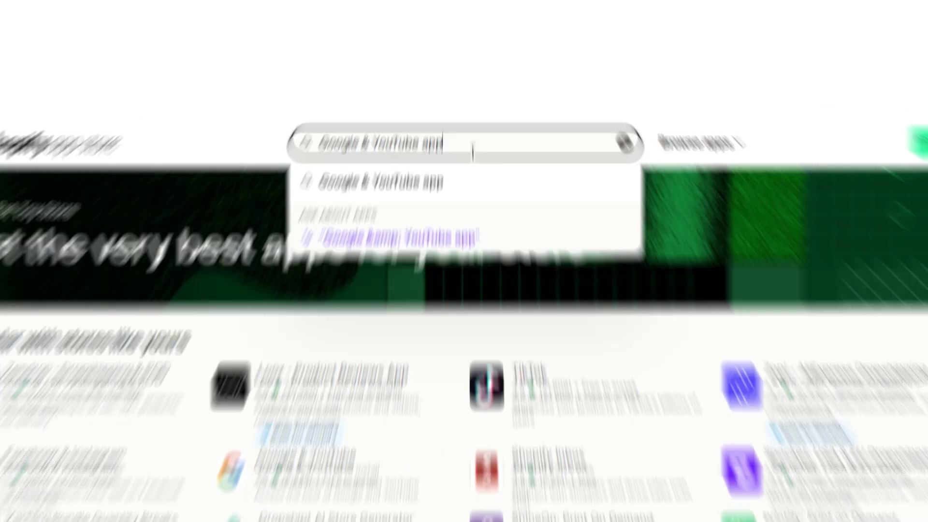
{"action": "key", "text": "Return"}
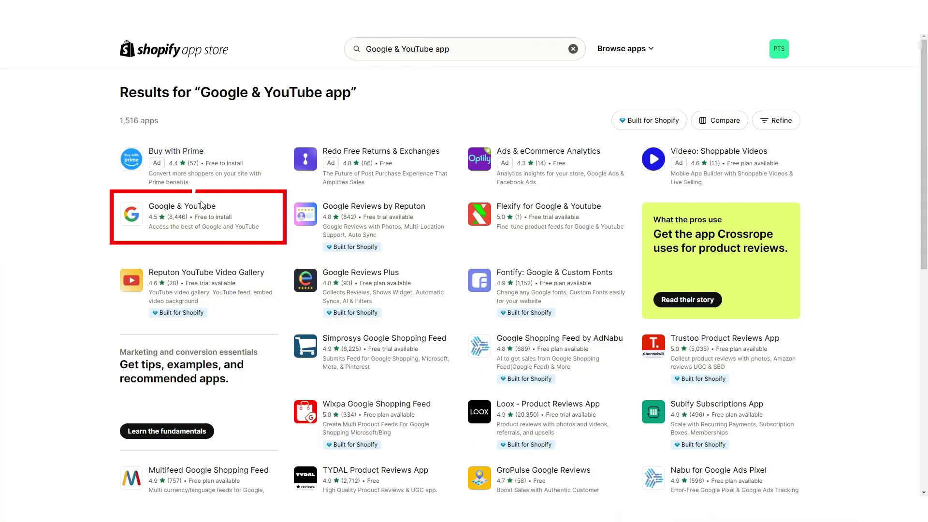
{"action": "left_click", "coordinate": [167, 211]}
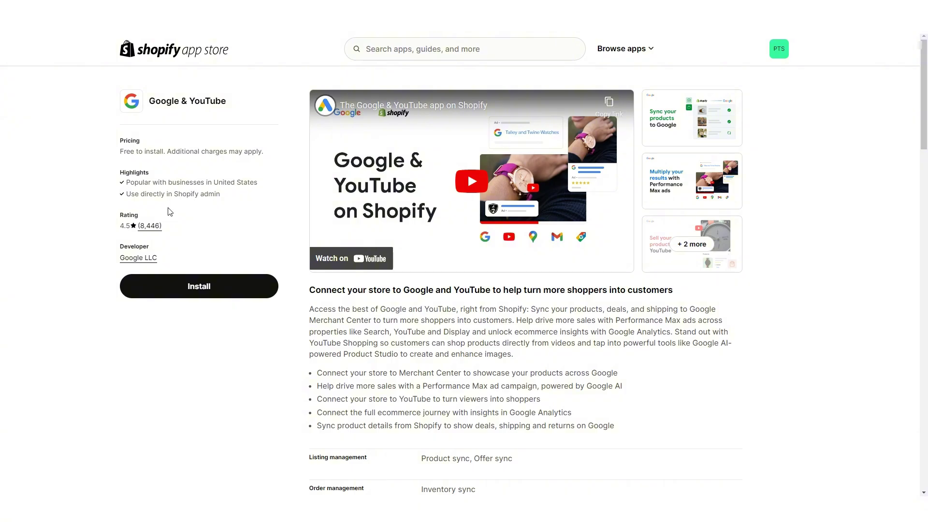
{"action": "left_click", "coordinate": [200, 287]}
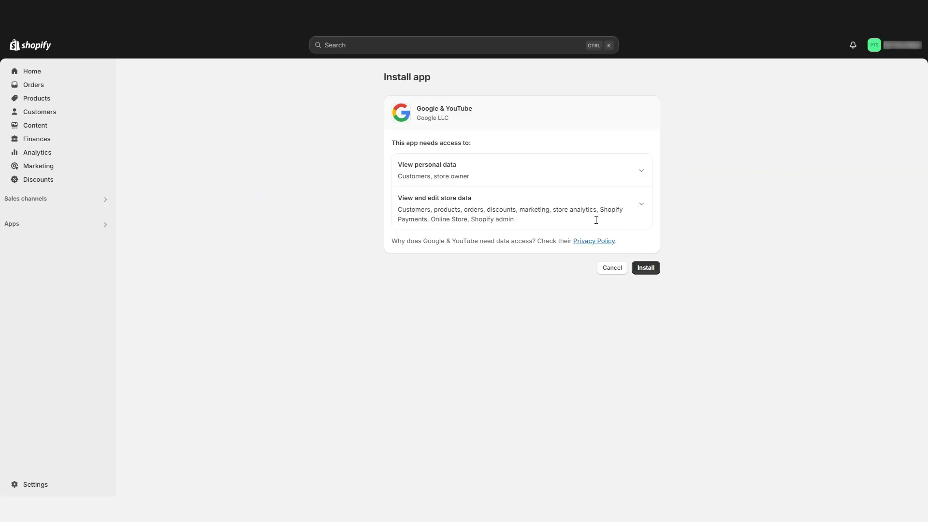
- Confirm installing the Google & YouTube app with its requested store permissions
{"action": "left_click", "coordinate": [649, 268]}
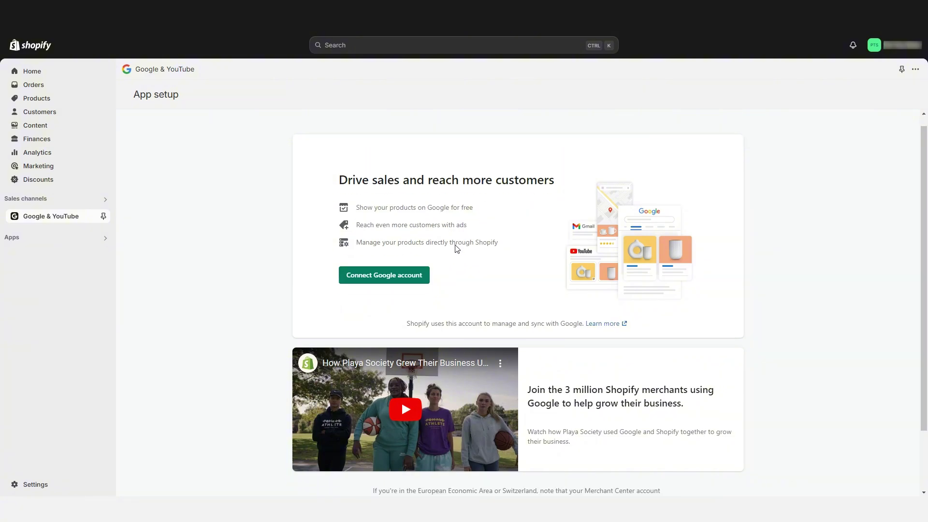
{"action": "scroll", "coordinate": [455, 248], "scroll_direction": "down", "scroll_amount": 2}
{"action": "scroll", "coordinate": [454, 248], "scroll_direction": "up", "scroll_amount": 2}
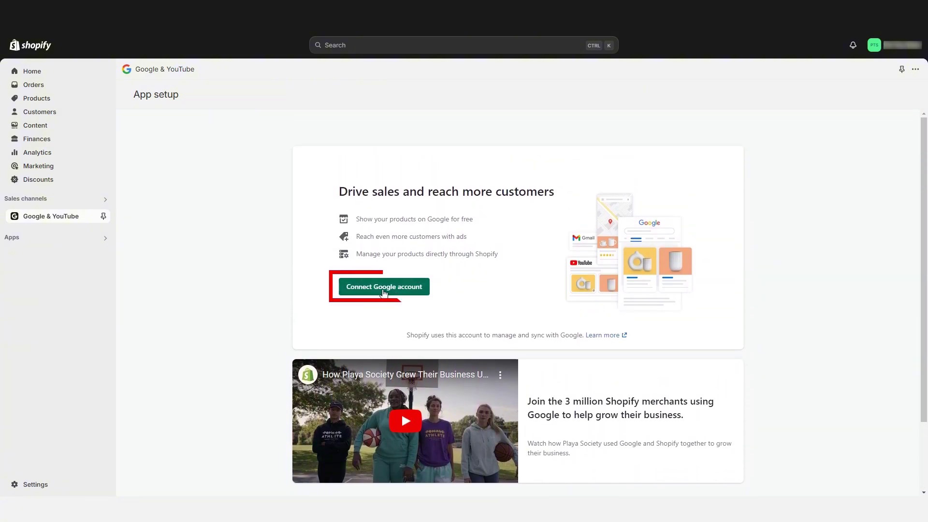
- Sign in with a Google account and grant Google Channel by Shopify access
{"action": "left_click", "coordinate": [384, 288]}
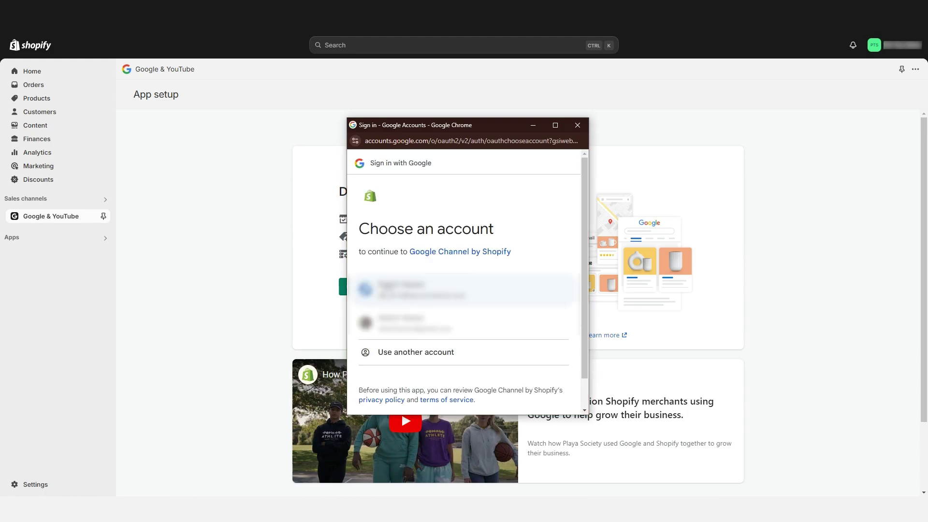
{"action": "left_click", "coordinate": [490, 290]}
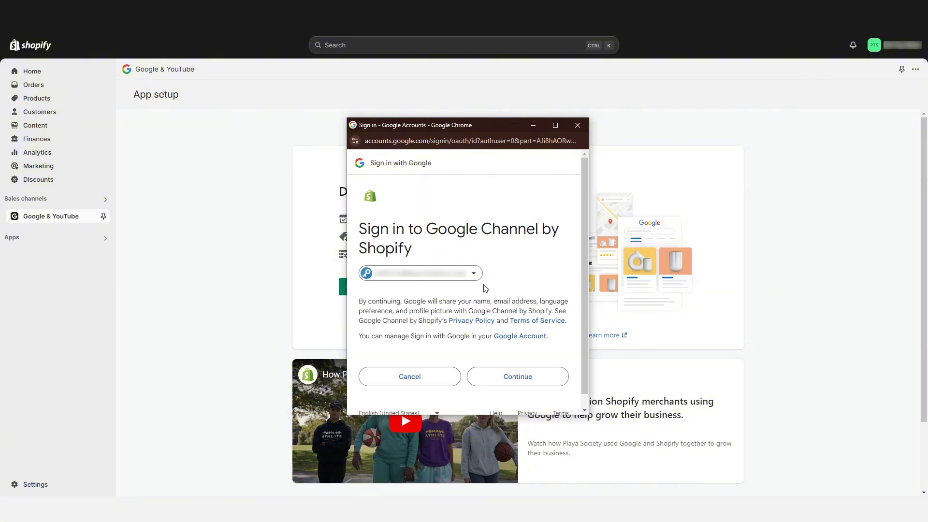
{"action": "scroll", "coordinate": [532, 339], "scroll_direction": "down", "scroll_amount": 1}
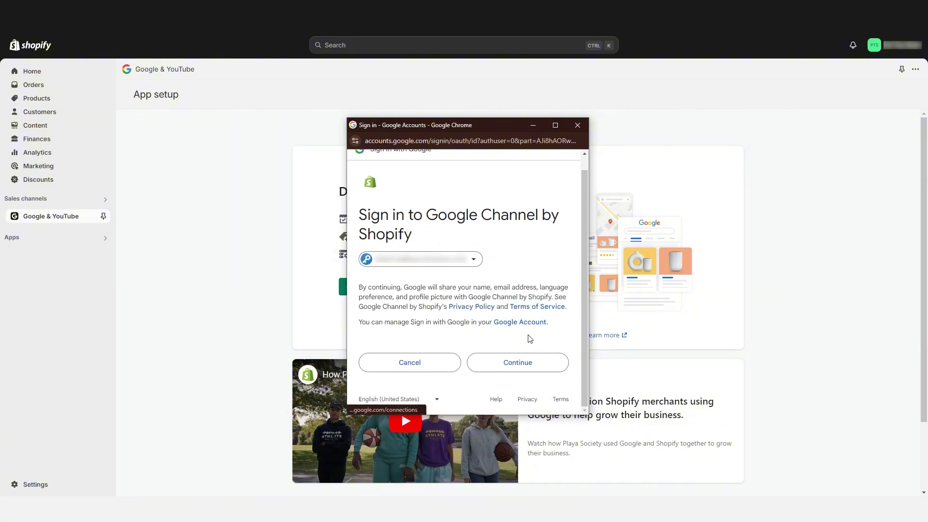
{"action": "left_click", "coordinate": [526, 367]}
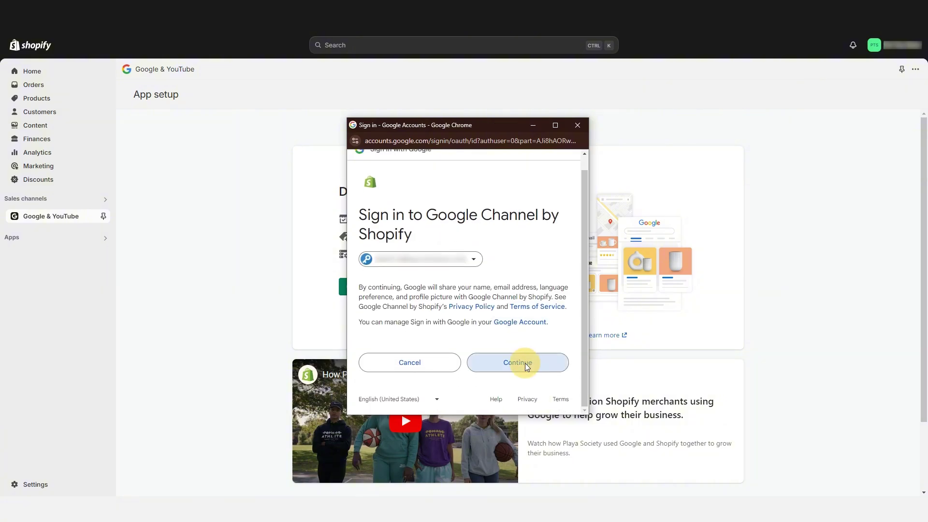
{"action": "left_click_drag", "start_coordinate": [584, 236], "coordinate": [597, 382]}
{"action": "left_click", "coordinate": [523, 368]}
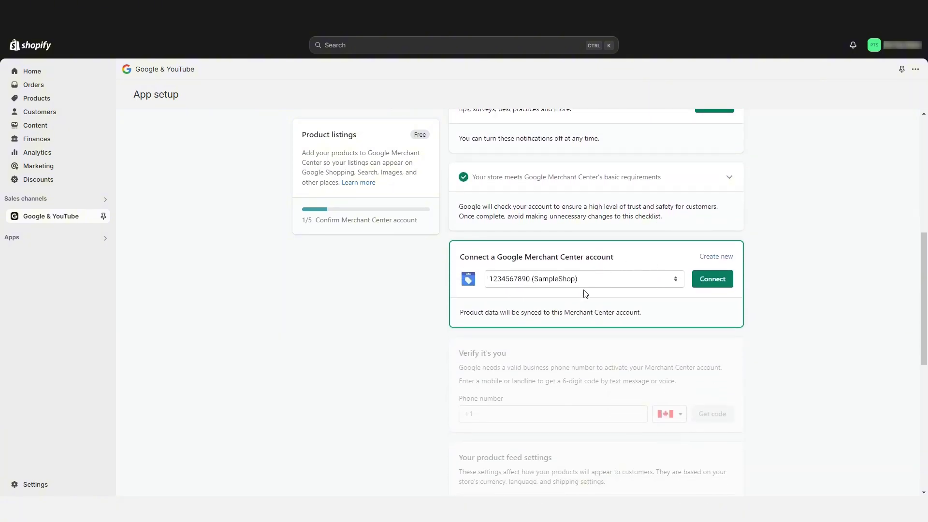
- Choose the SampleShop Merchant Center account from the dropdown and connect it
{"action": "left_click", "coordinate": [675, 284]}
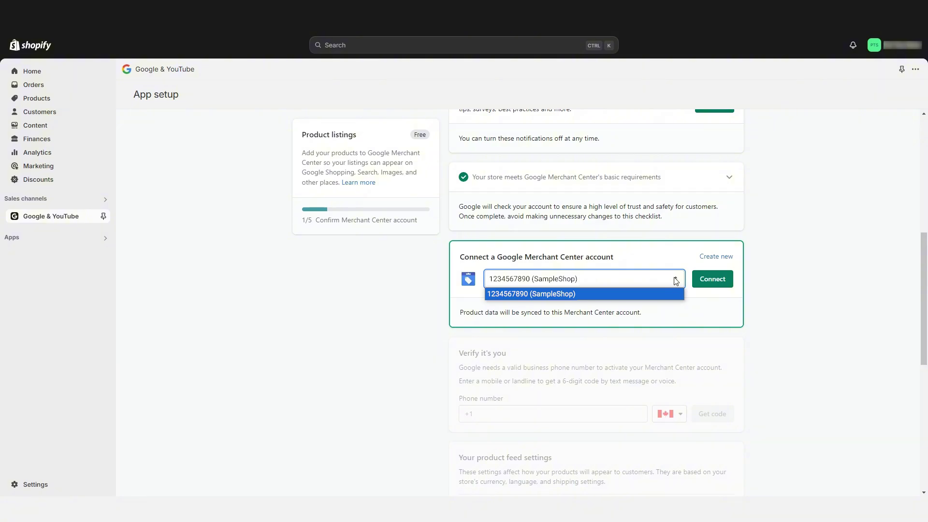
{"action": "left_click", "coordinate": [676, 282]}
{"action": "left_click", "coordinate": [712, 279]}
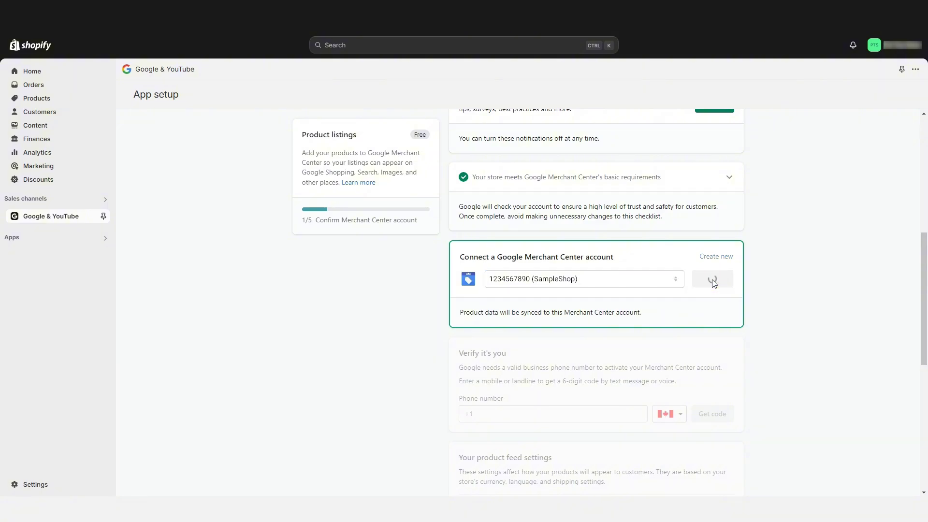
- Review the product sync settings, leaving automatic sync unchanged
{"action": "scroll", "coordinate": [691, 334], "scroll_direction": "down", "scroll_amount": 1}
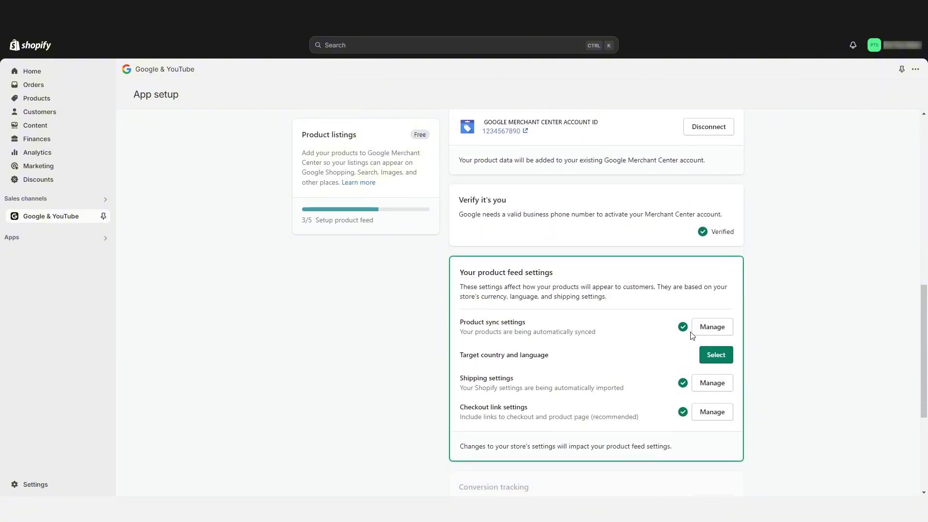
{"action": "scroll", "coordinate": [854, 172], "scroll_direction": "down", "scroll_amount": 1}
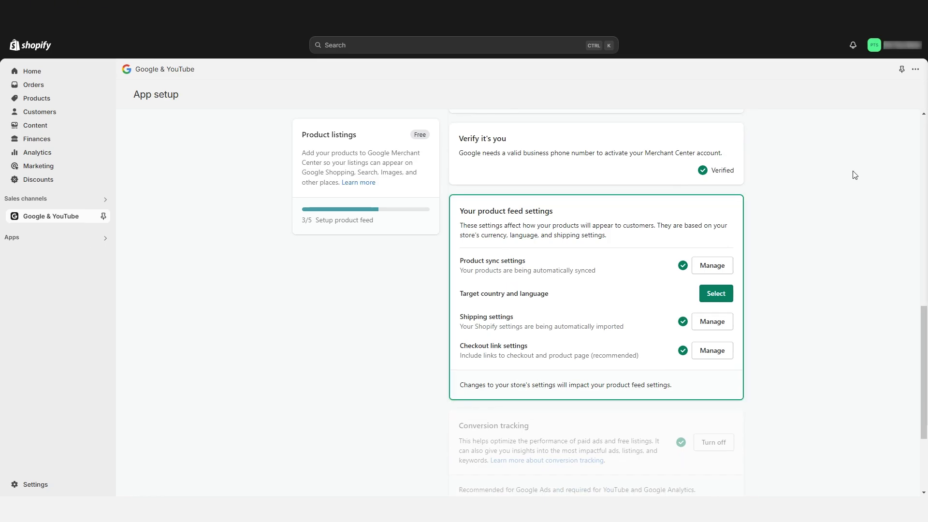
{"action": "left_click", "coordinate": [703, 268]}
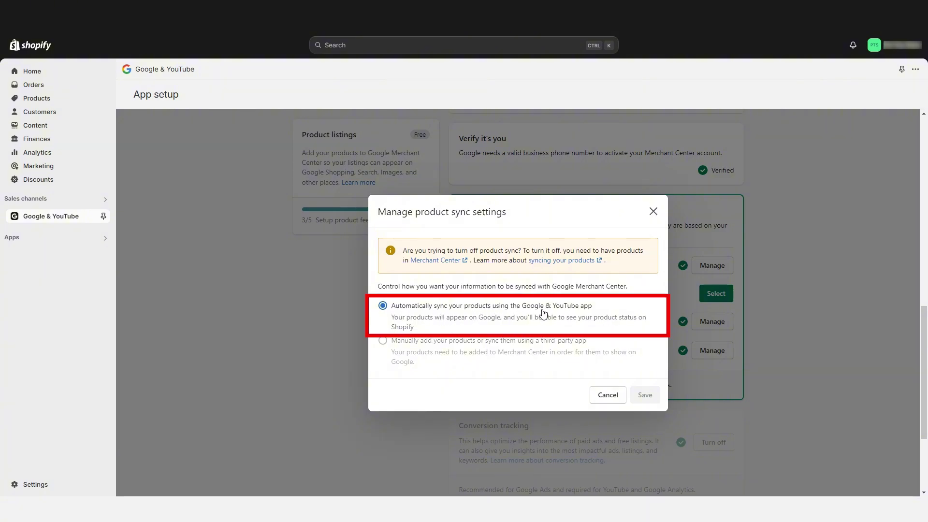
{"action": "left_click", "coordinate": [608, 395]}
- Set the feed's target country to United States and language to English
{"action": "left_click", "coordinate": [717, 294]}
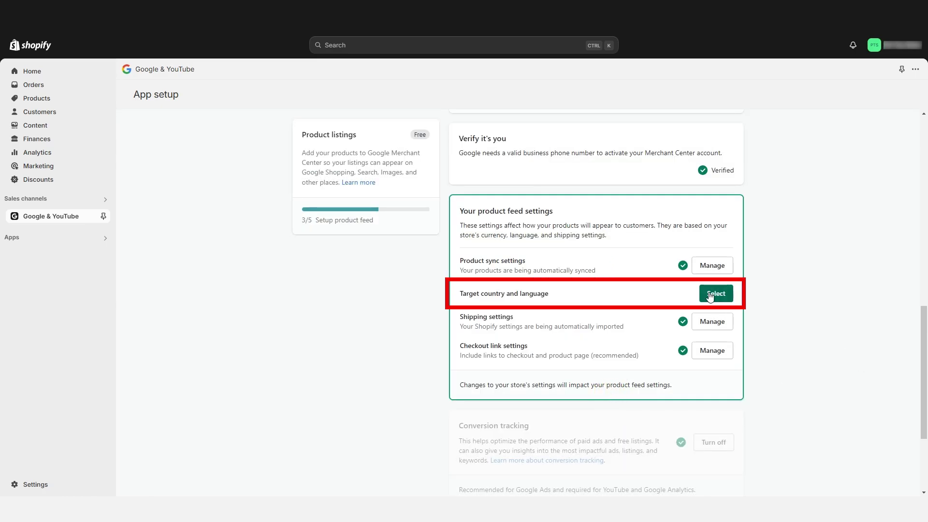
{"action": "left_click", "coordinate": [643, 292]}
{"action": "left_click", "coordinate": [525, 319]}
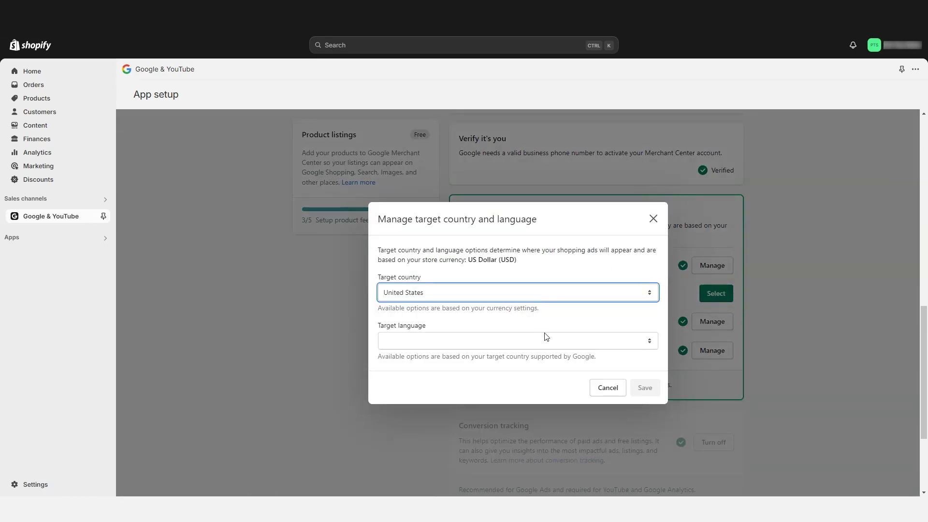
{"action": "left_click", "coordinate": [545, 340]}
{"action": "left_click", "coordinate": [533, 365]}
{"action": "left_click", "coordinate": [647, 389]}
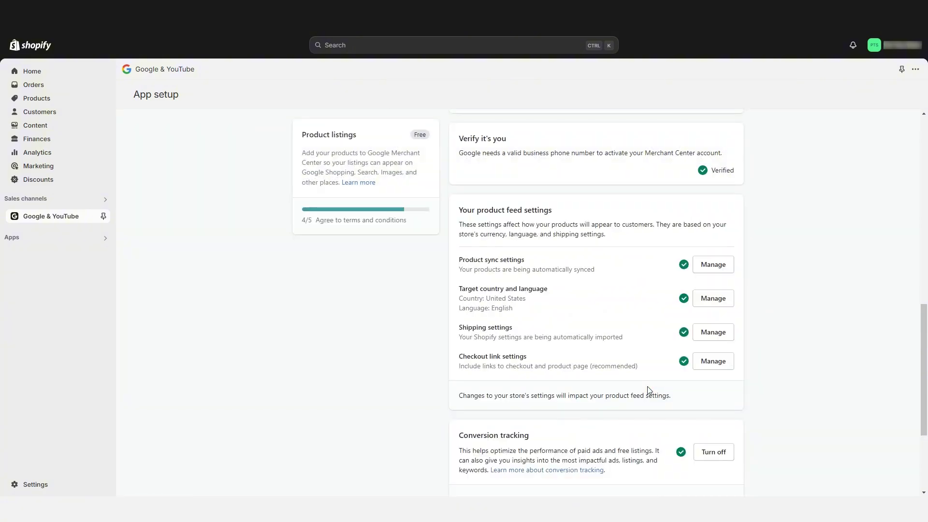
- Review the shipping and checkout link settings without changing them
{"action": "left_click", "coordinate": [711, 334]}
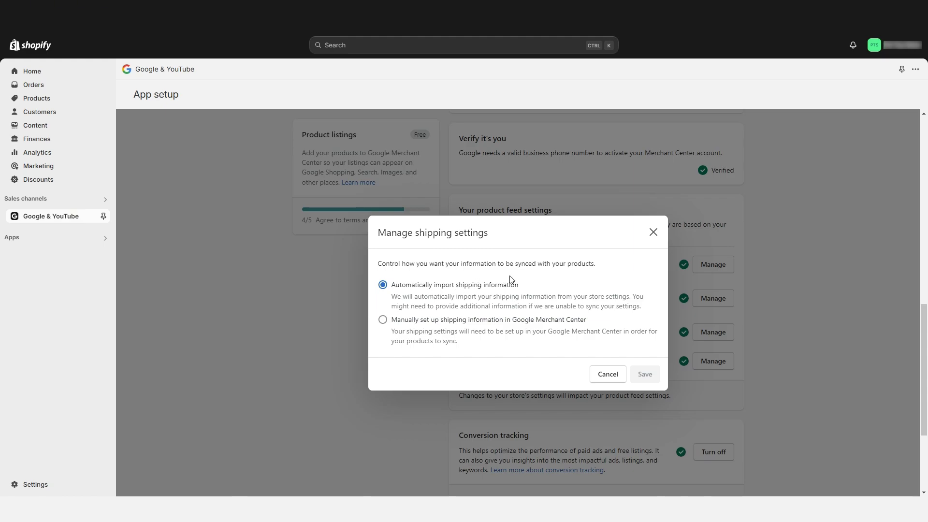
{"action": "left_click", "coordinate": [608, 373]}
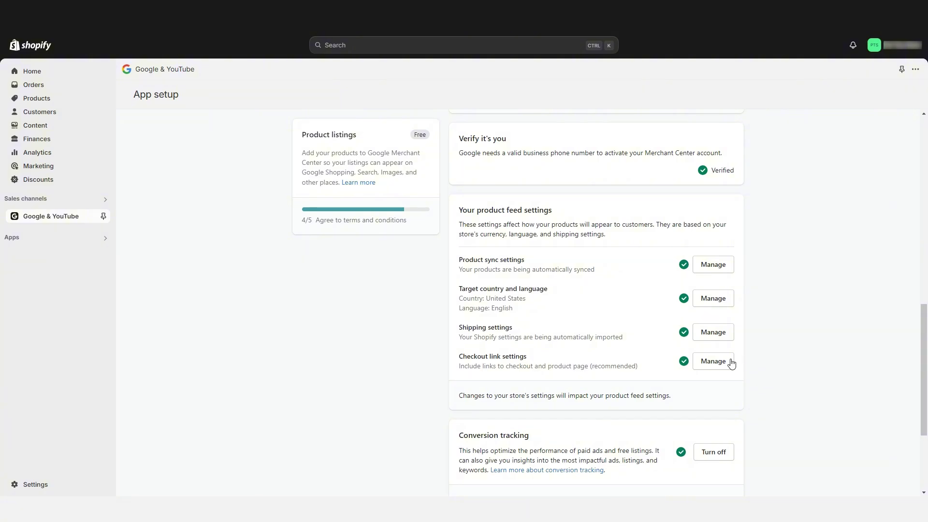
{"action": "left_click", "coordinate": [709, 362]}
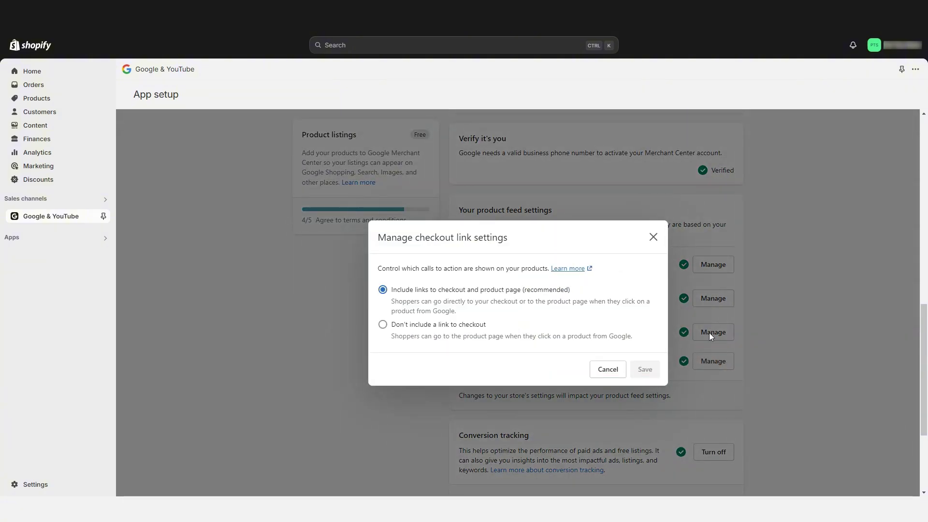
- Agree to Google's terms of service and complete the Google & YouTube setup
{"action": "left_click", "coordinate": [608, 372]}
{"action": "scroll", "coordinate": [817, 356], "scroll_direction": "down", "scroll_amount": 3}
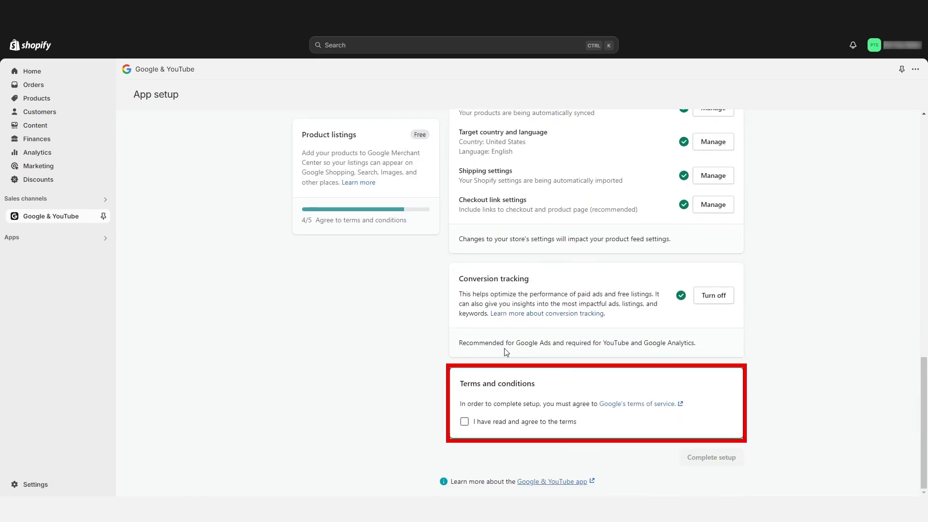
{"action": "left_click", "coordinate": [464, 421]}
{"action": "left_click", "coordinate": [711, 458]}
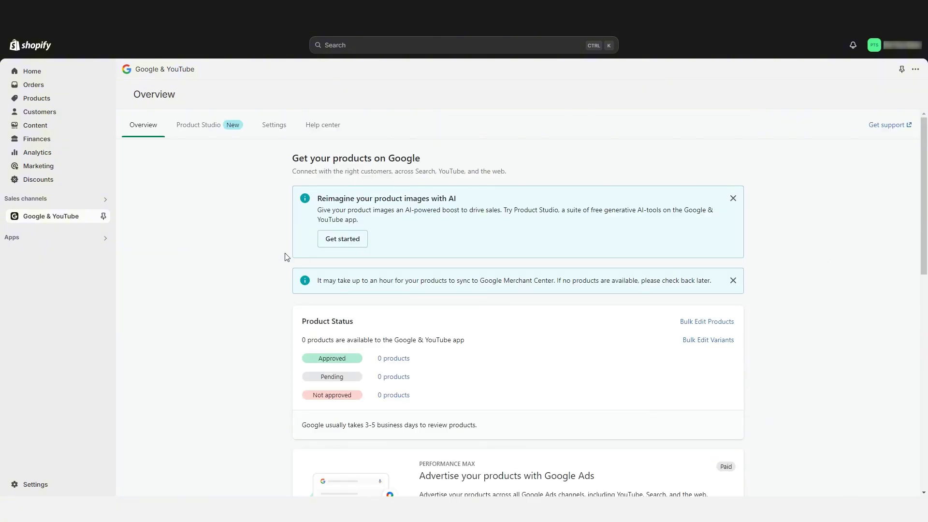
{"action": "left_click_drag", "start_coordinate": [318, 282], "coordinate": [449, 281]}
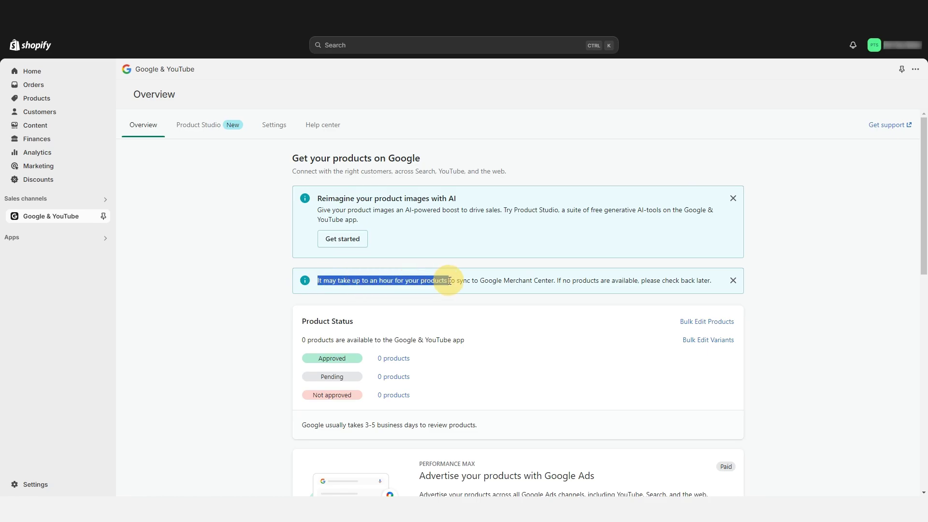
{"action": "left_click", "coordinate": [802, 285]}
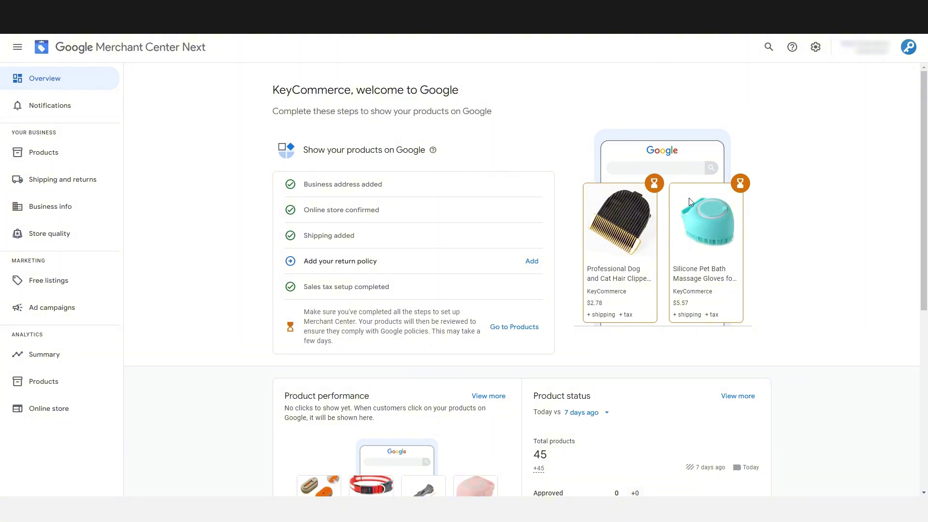
- Open Data sources from the Merchant Center settings gear to see the 45-product Content API feed
{"action": "left_click", "coordinate": [816, 48]}
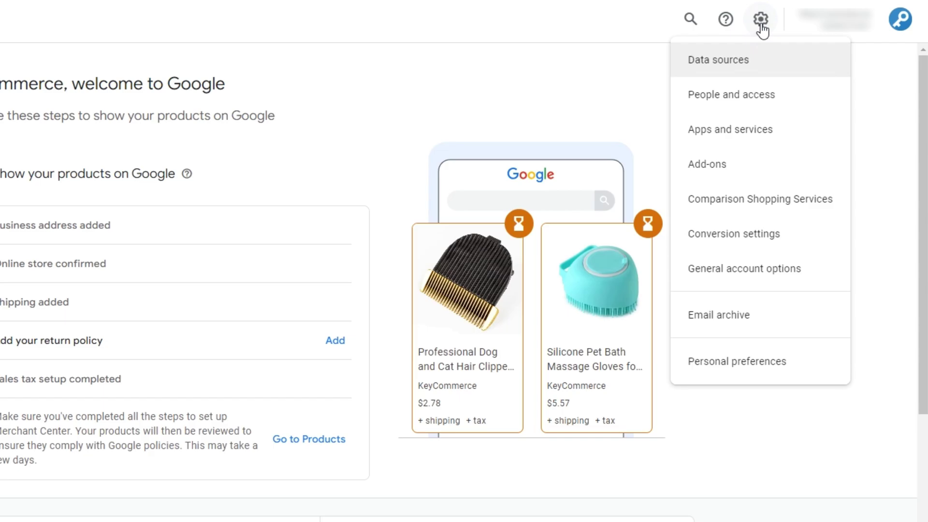
{"action": "left_click", "coordinate": [720, 61]}
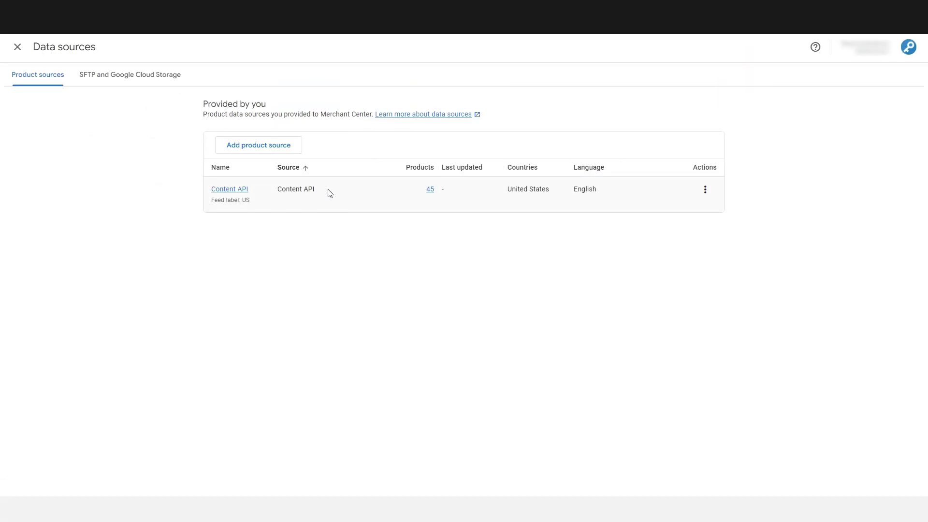